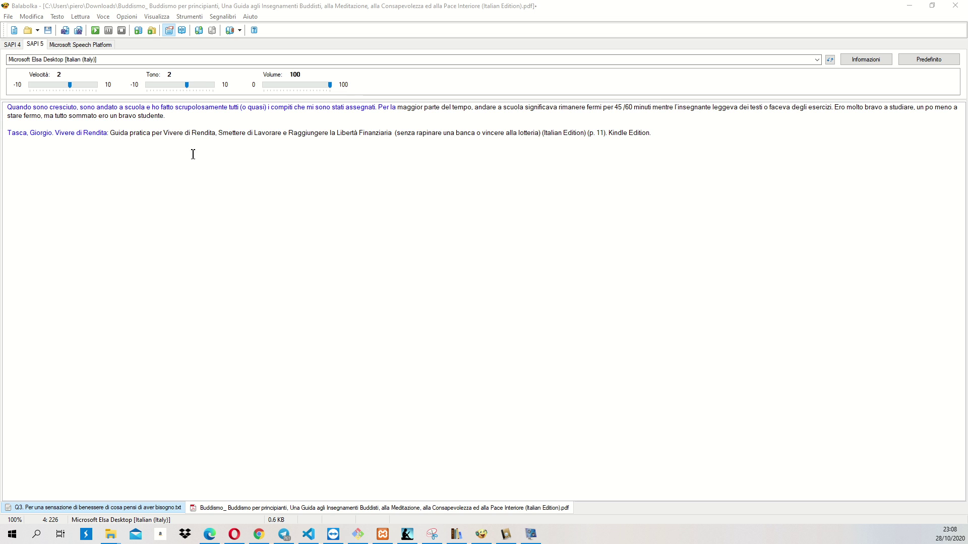
Select the Balabolka text, then bring the Kindle book Vivere di Rendita to the front.
{"action": "left_click", "coordinate": [28, 7]}
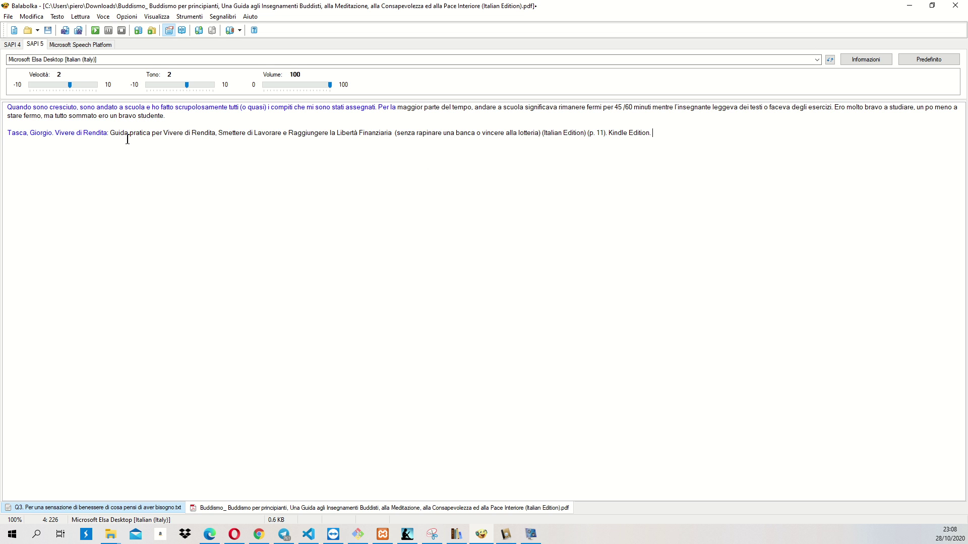
{"action": "left_click_drag", "start_coordinate": [654, 133], "coordinate": [7, 107]}
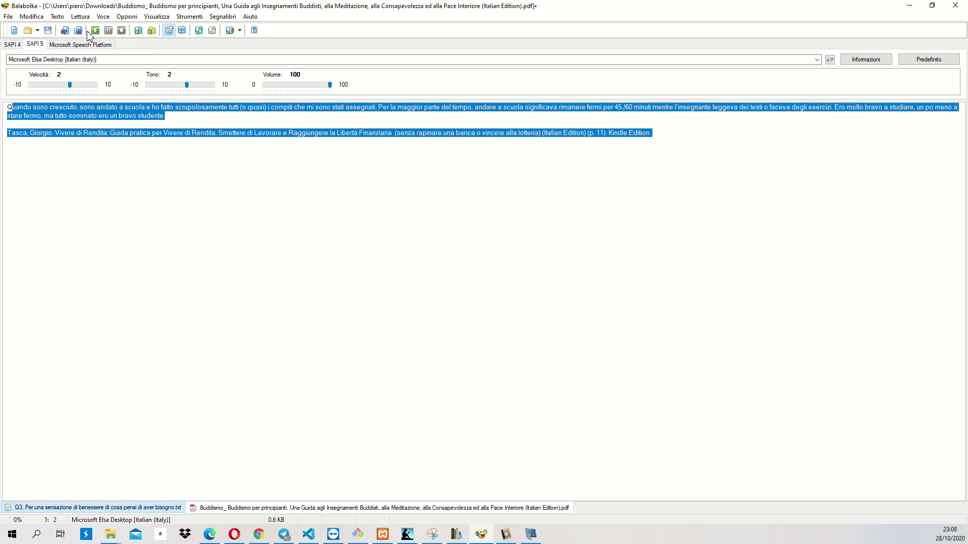
{"action": "left_click", "coordinate": [76, 309]}
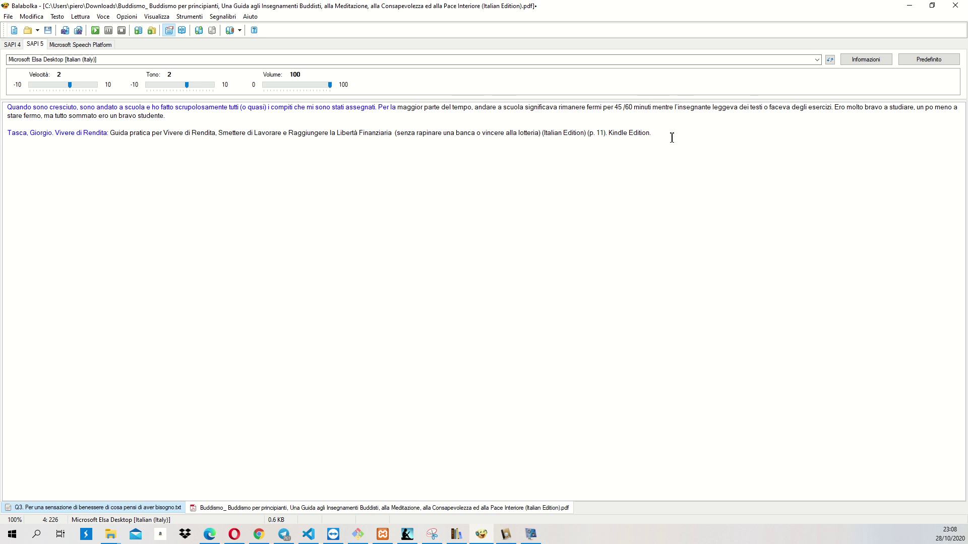
{"action": "left_click_drag", "start_coordinate": [672, 137], "coordinate": [8, 107]}
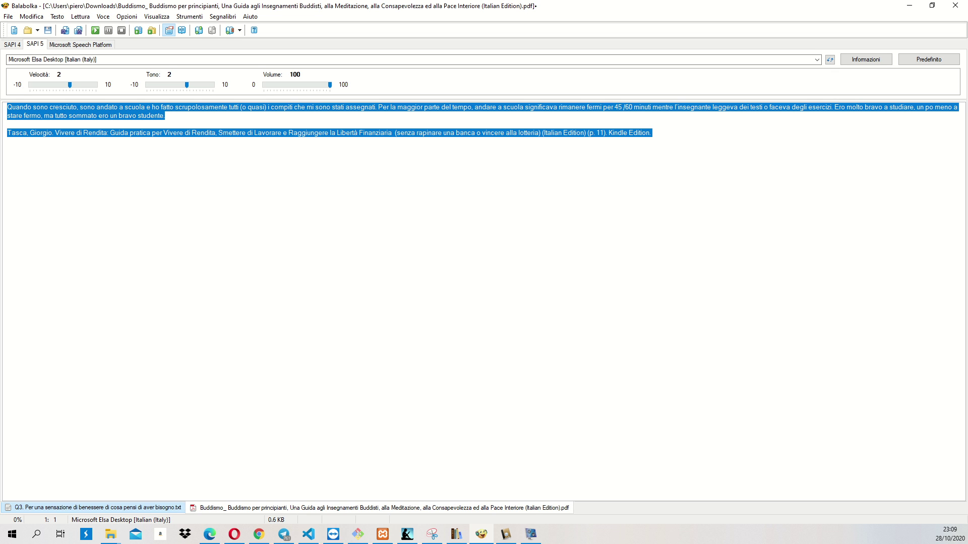
{"action": "left_click", "coordinate": [505, 534]}
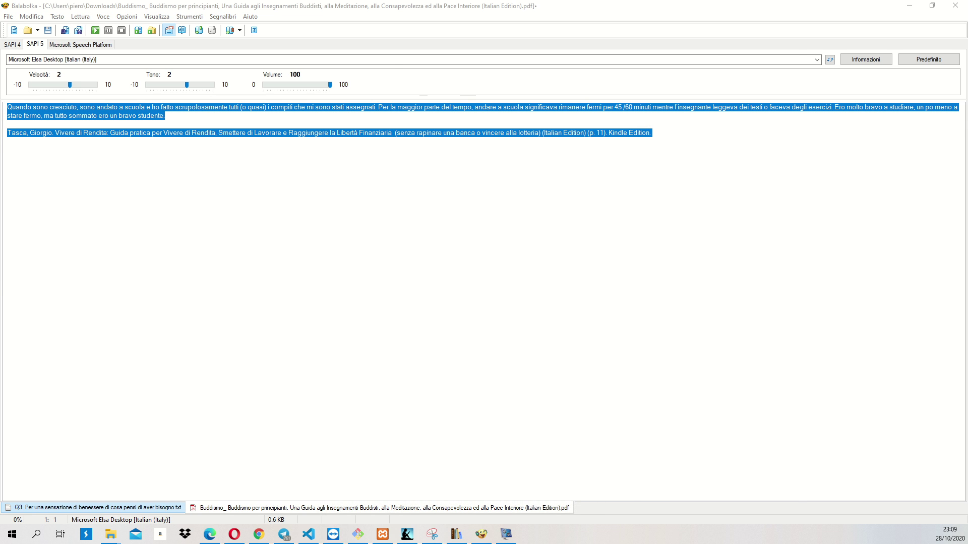
{"action": "left_click", "coordinate": [407, 534]}
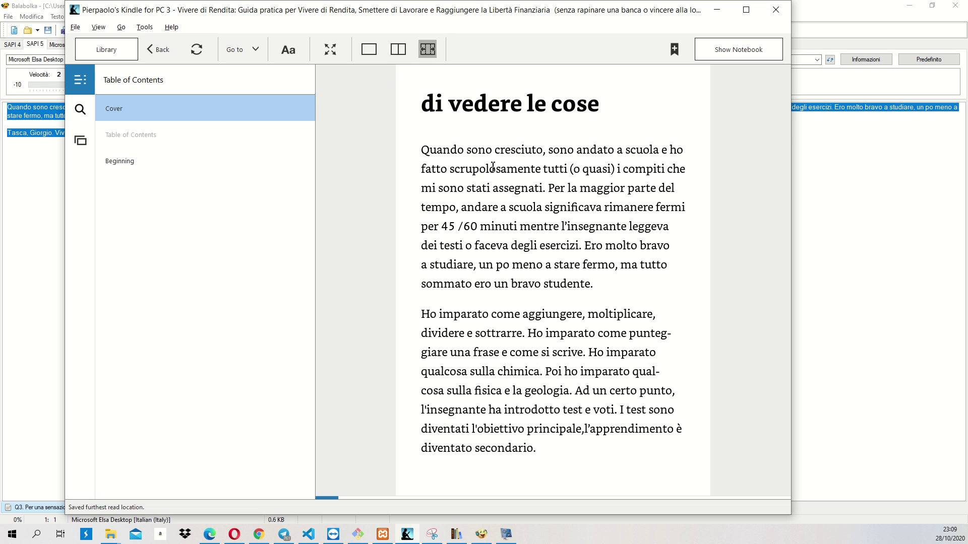
Copy the Kindle text from 'Quando sono cresciuto' to 'stare fermo,' and switch back to Balabolka.
{"action": "double_click", "coordinate": [425, 149]}
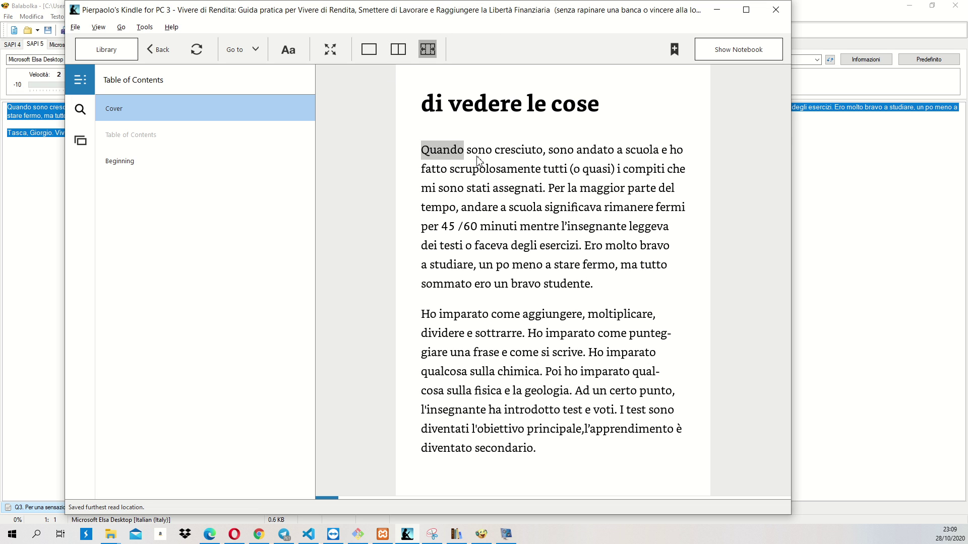
{"action": "left_click_drag", "start_coordinate": [478, 161], "coordinate": [594, 283]}
{"action": "double_click", "coordinate": [518, 230]}
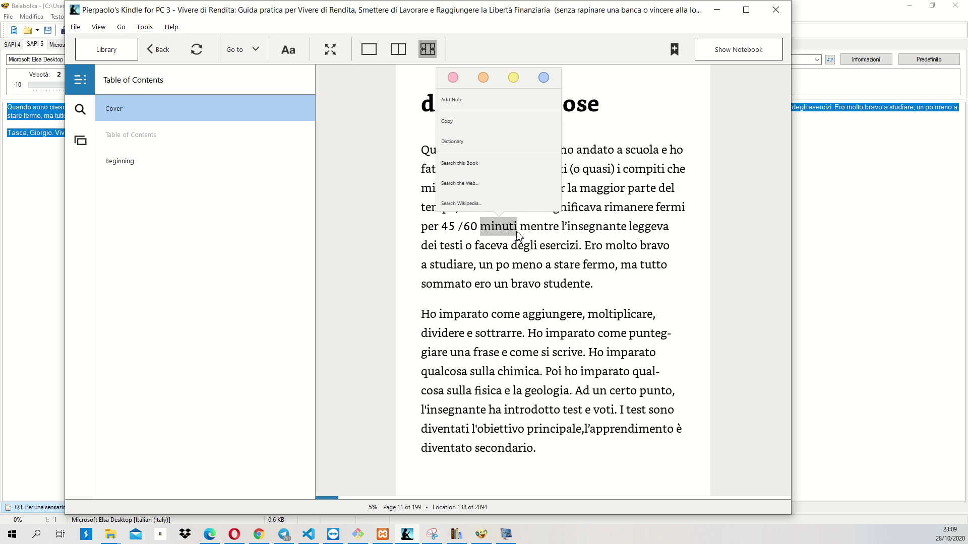
{"action": "left_click", "coordinate": [552, 294]}
{"action": "left_click_drag", "start_coordinate": [568, 284], "coordinate": [475, 245]}
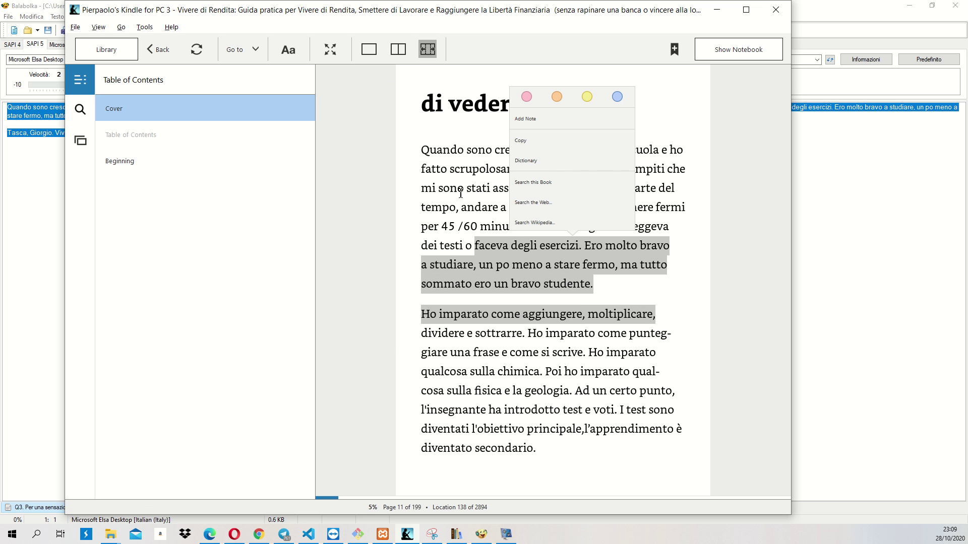
{"action": "double_click", "coordinate": [451, 187]}
{"action": "left_click", "coordinate": [422, 150]}
{"action": "left_click_drag", "start_coordinate": [422, 150], "coordinate": [594, 269]}
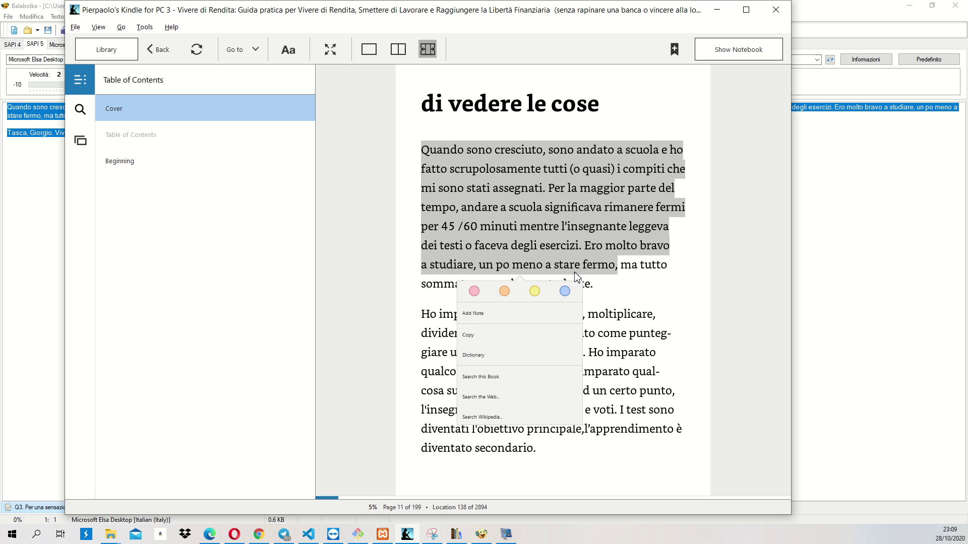
{"action": "left_click", "coordinate": [535, 334]}
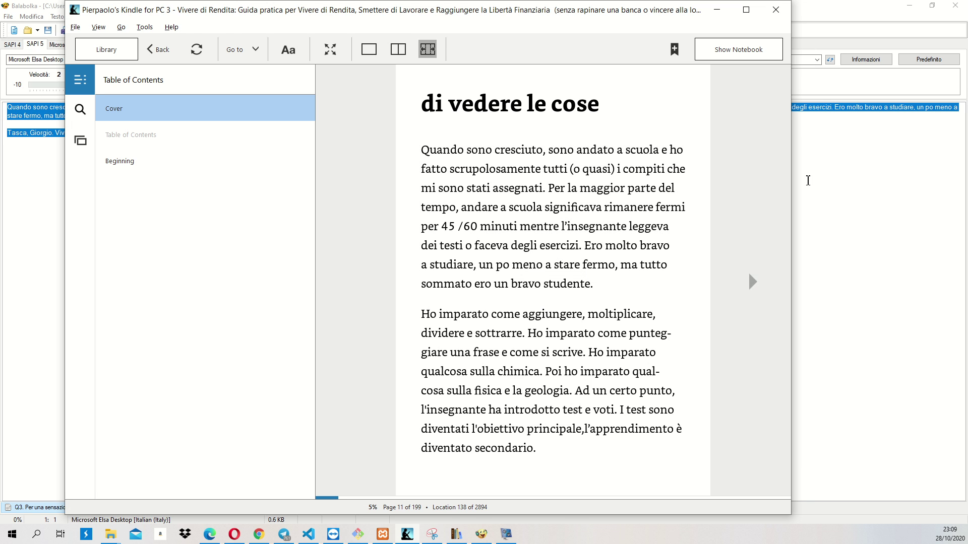
{"action": "left_click", "coordinate": [863, 162]}
Replace all Balabolka text with the copied Kindle passage using Incolla.
{"action": "key", "text": "ctrl+a"}
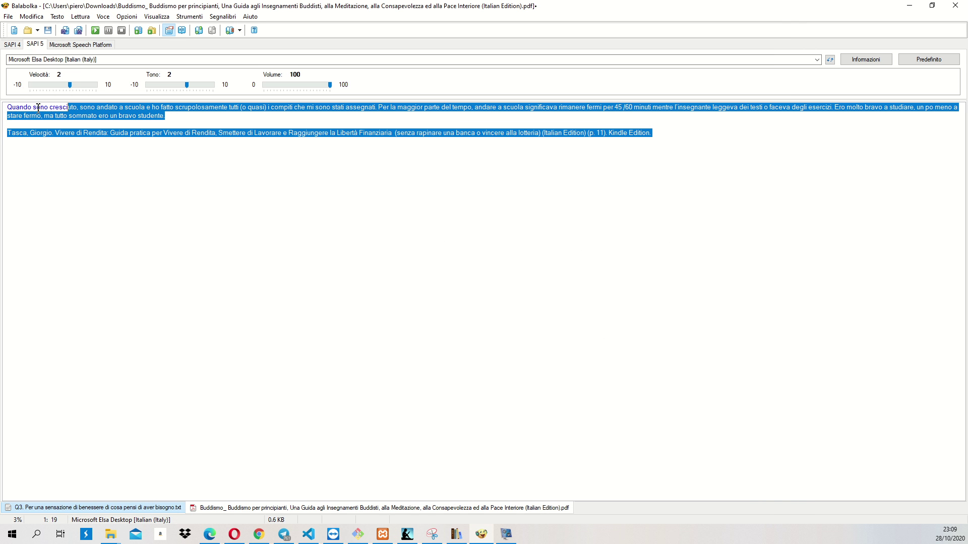
{"action": "right_click", "coordinate": [34, 112]}
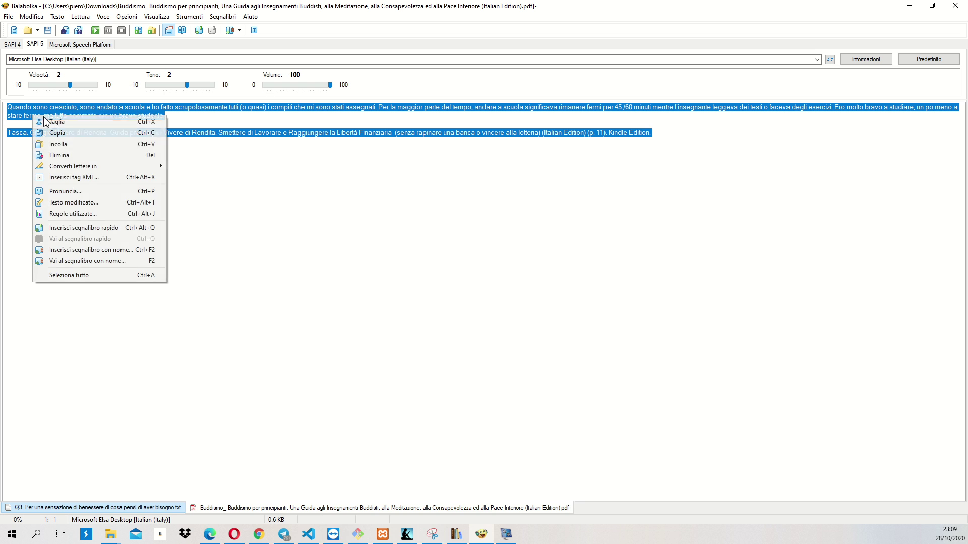
{"action": "left_click", "coordinate": [97, 146]}
Delete the Kindle citation line and select the passage start for reading.
{"action": "left_click_drag", "start_coordinate": [16, 135], "coordinate": [806, 180]}
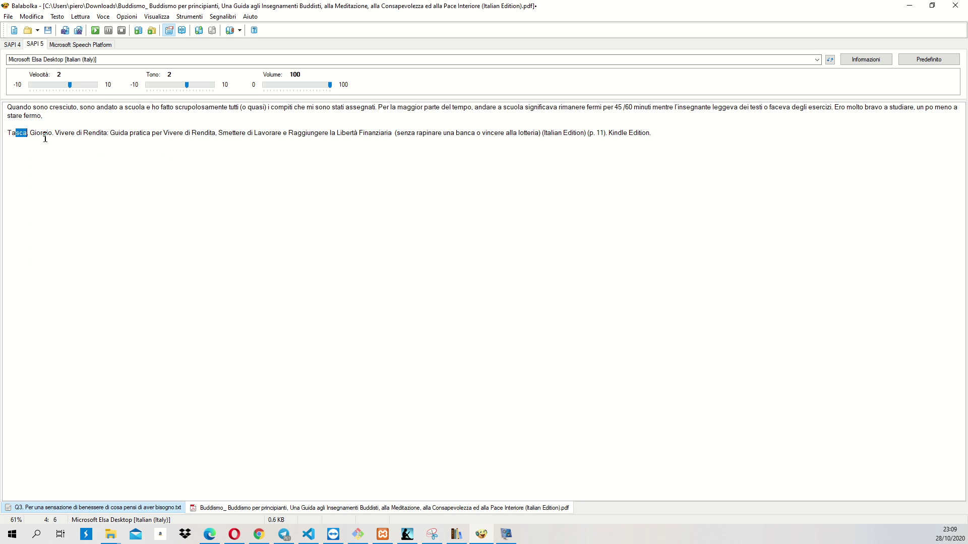
{"action": "key", "text": "Delete"}
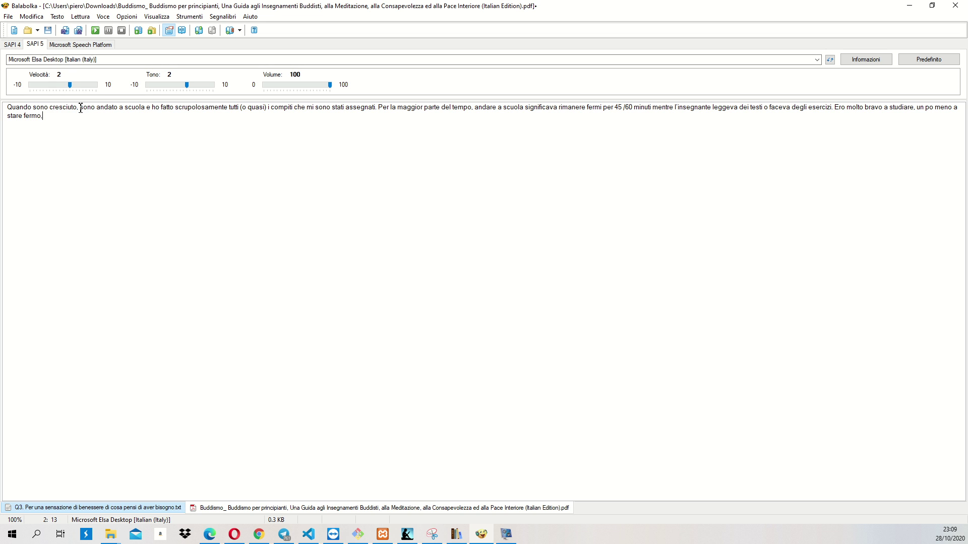
{"action": "left_click_drag", "start_coordinate": [78, 106], "coordinate": [8, 107]}
{"action": "left_click", "coordinate": [94, 31]}
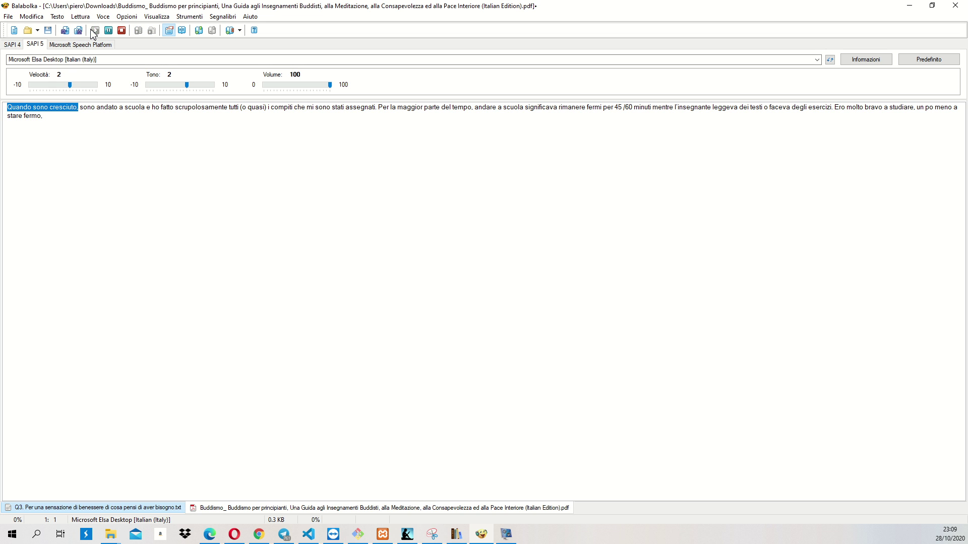
{"action": "left_click", "coordinate": [122, 30]}
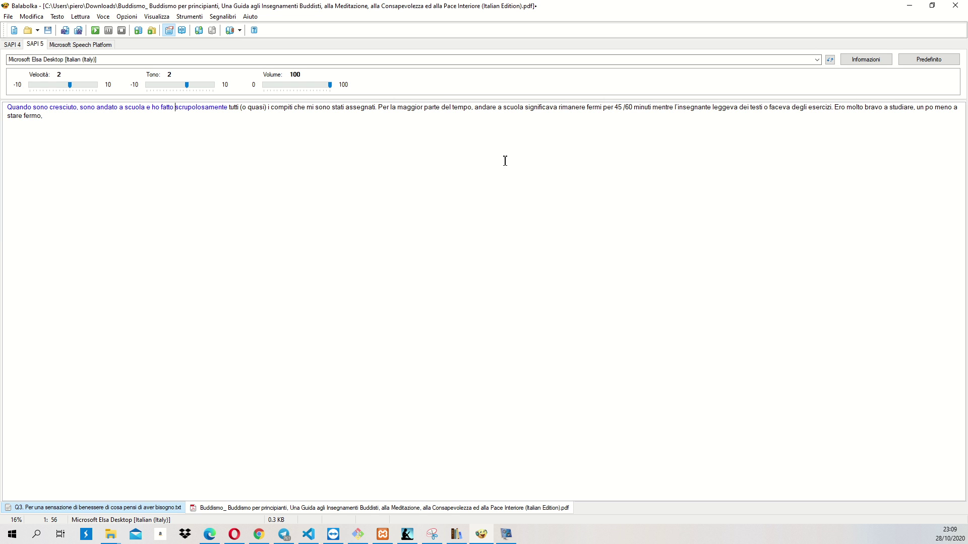
{"action": "left_click", "coordinate": [151, 259]}
Keep the Italian Elsa voice, then switch to the Microsoft Speech Platform voices.
{"action": "left_click", "coordinate": [90, 59]}
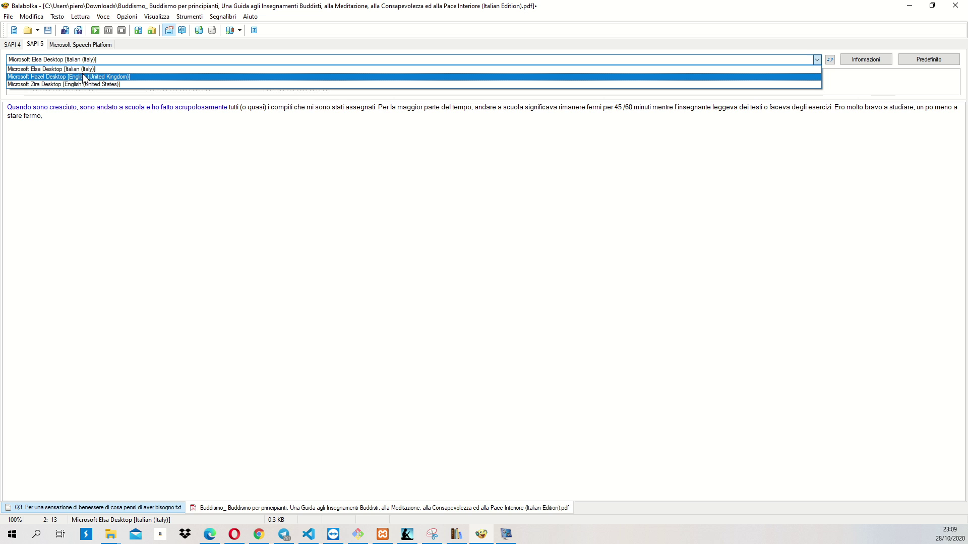
{"action": "left_click", "coordinate": [92, 70]}
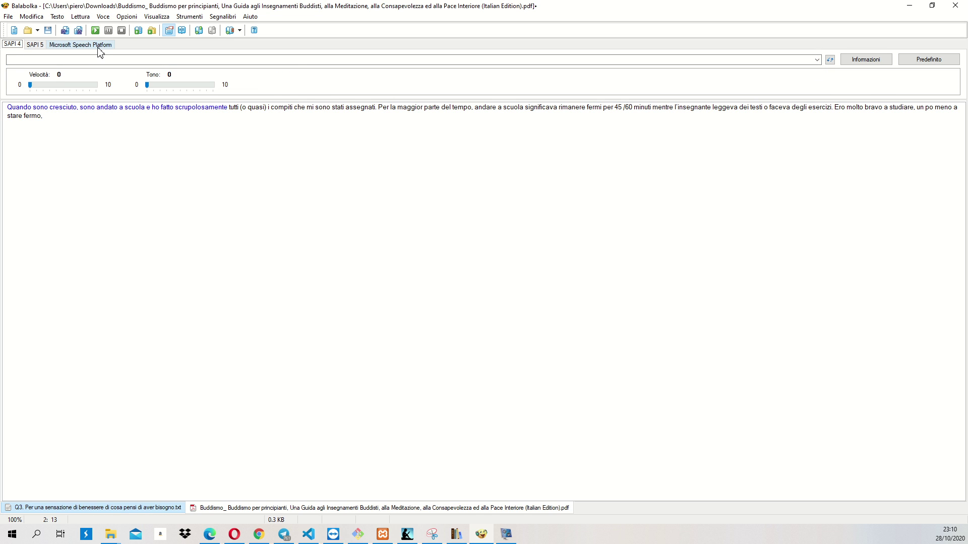
{"action": "left_click", "coordinate": [79, 44]}
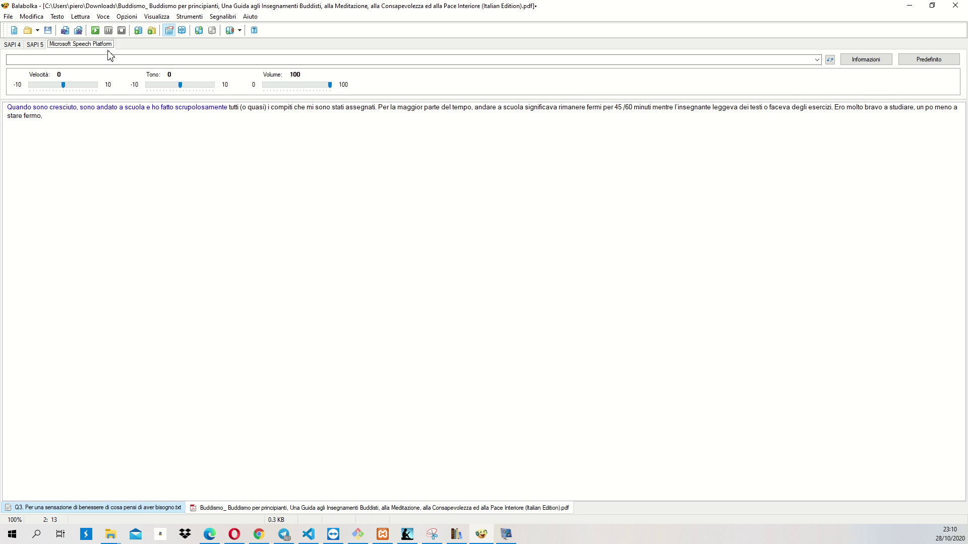
{"action": "left_click_drag", "start_coordinate": [65, 84], "coordinate": [67, 90]}
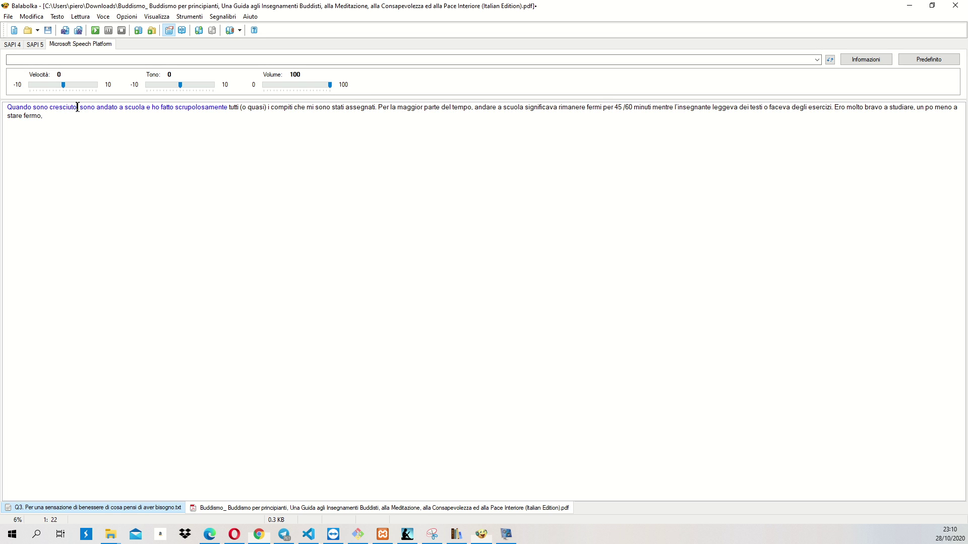
Try reading 'Quando sono cresciuto' aloud and dismiss the no-voice error.
{"action": "left_click_drag", "start_coordinate": [77, 109], "coordinate": [6, 107]}
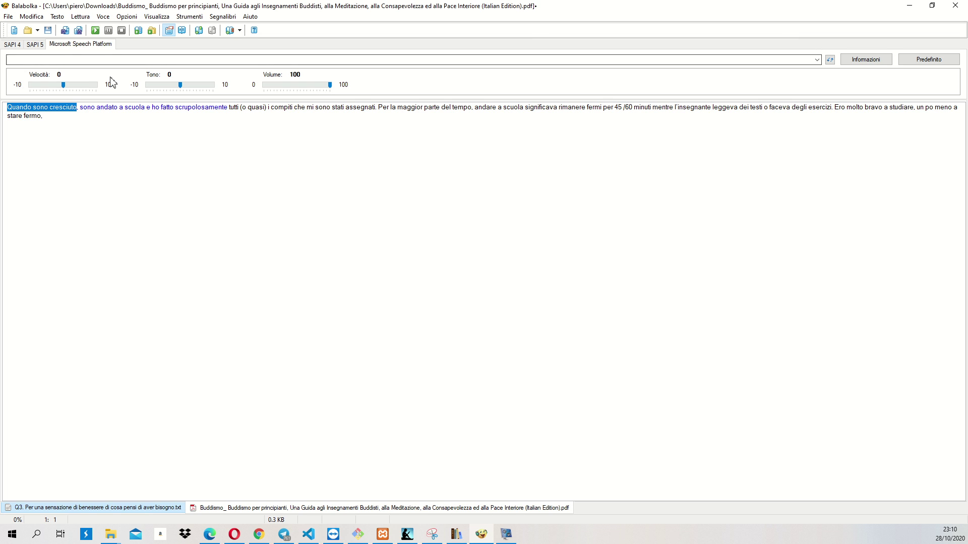
{"action": "left_click", "coordinate": [95, 30]}
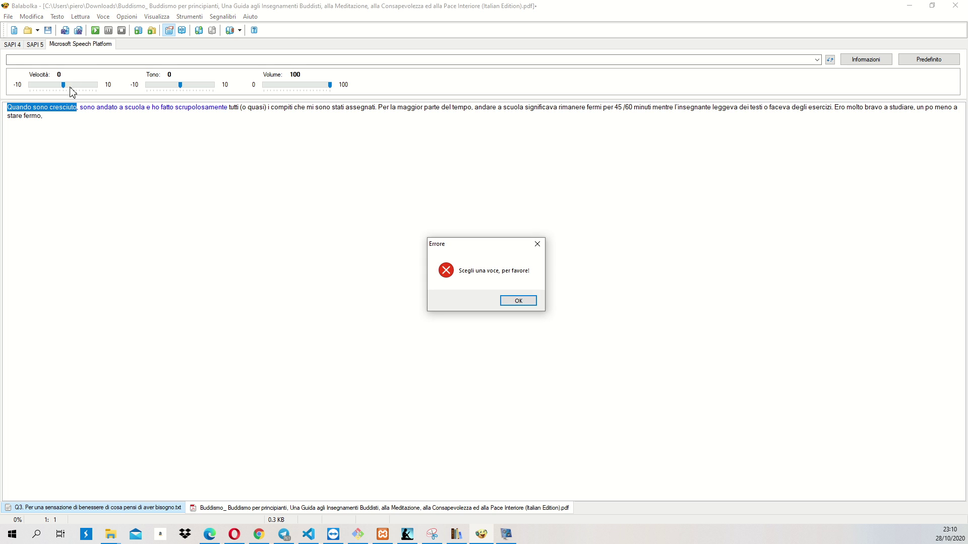
{"action": "left_click", "coordinate": [517, 300]}
{"action": "left_click", "coordinate": [155, 178]}
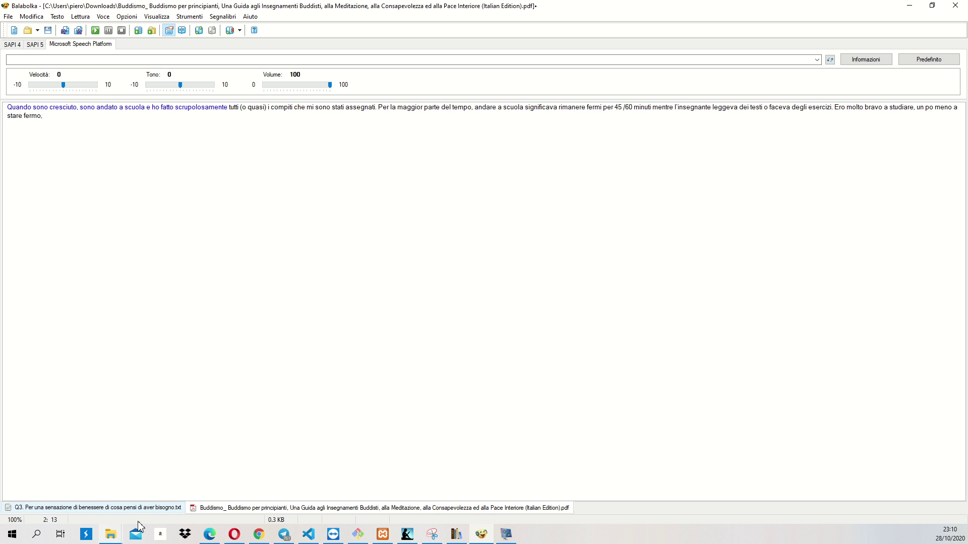
Play the passage with SAPI 5 Elsa, raise speed from 2 to 6, stop, and return to Kindle.
{"action": "left_click", "coordinate": [35, 44]}
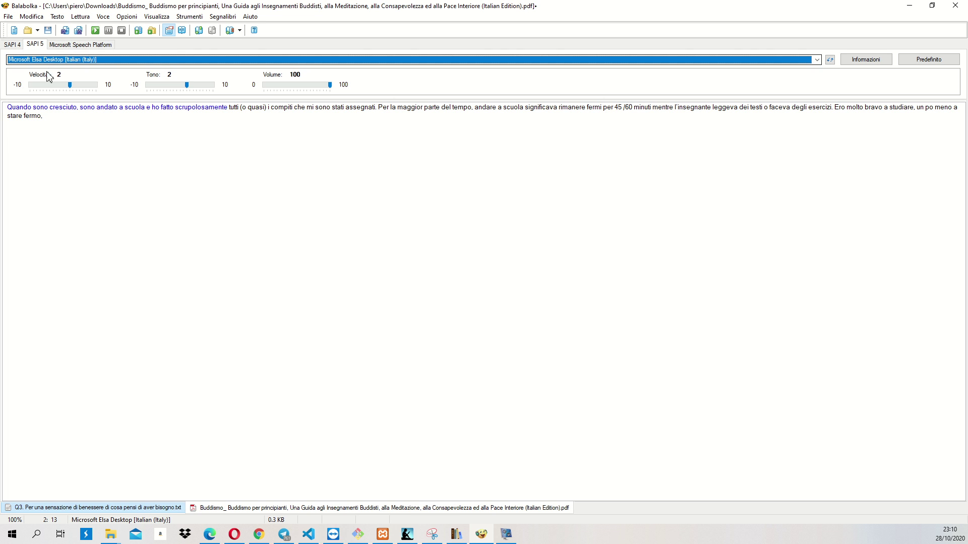
{"action": "left_click", "coordinate": [96, 30]}
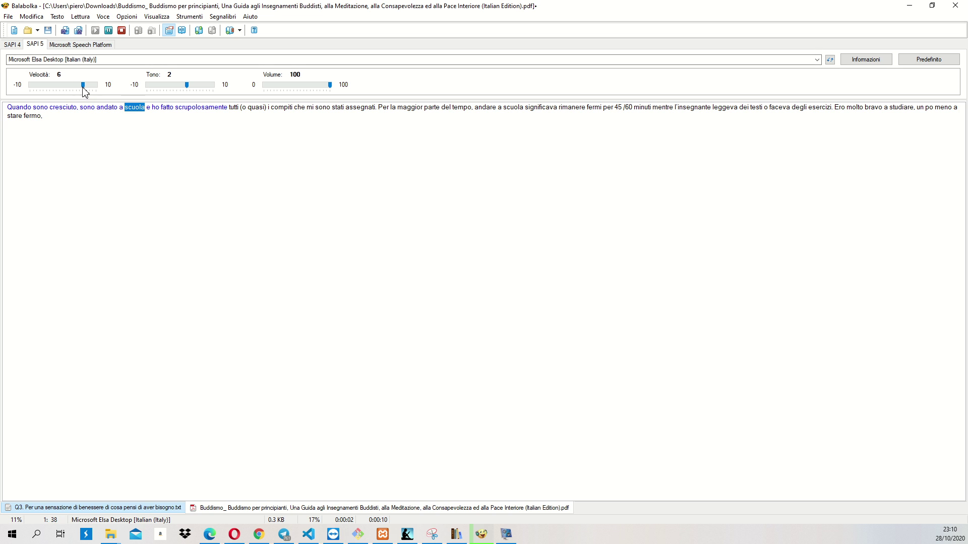
{"action": "left_click_drag", "start_coordinate": [70, 84], "coordinate": [83, 85]}
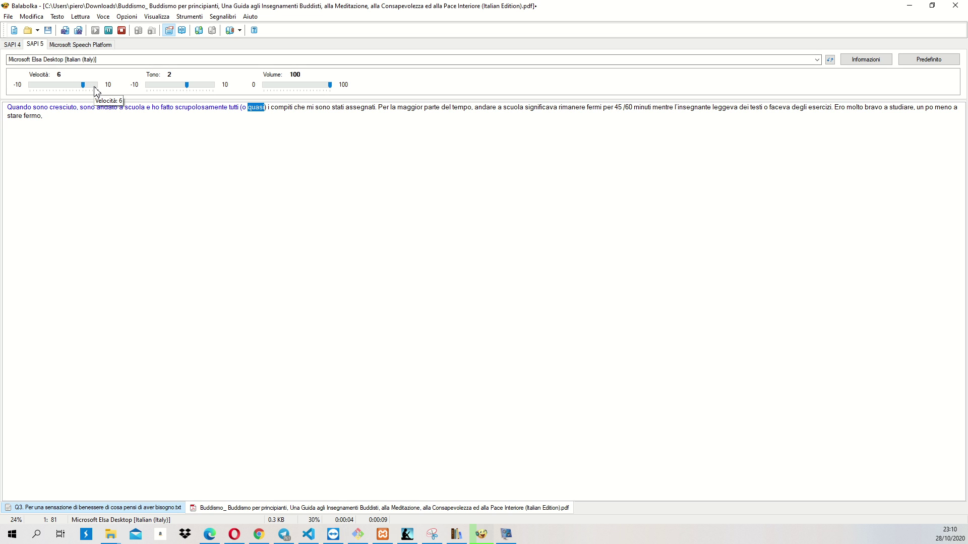
{"action": "left_click", "coordinate": [111, 34]}
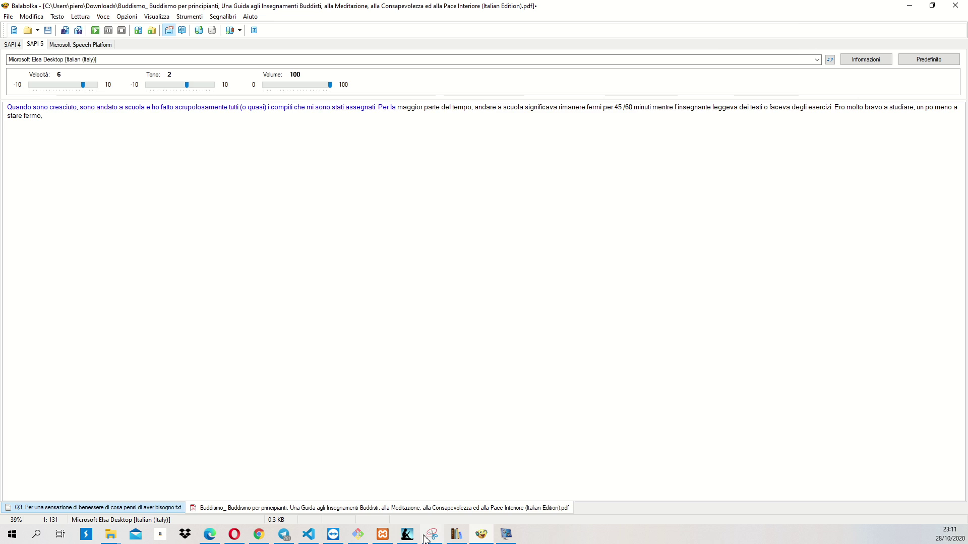
{"action": "left_click", "coordinate": [407, 534]}
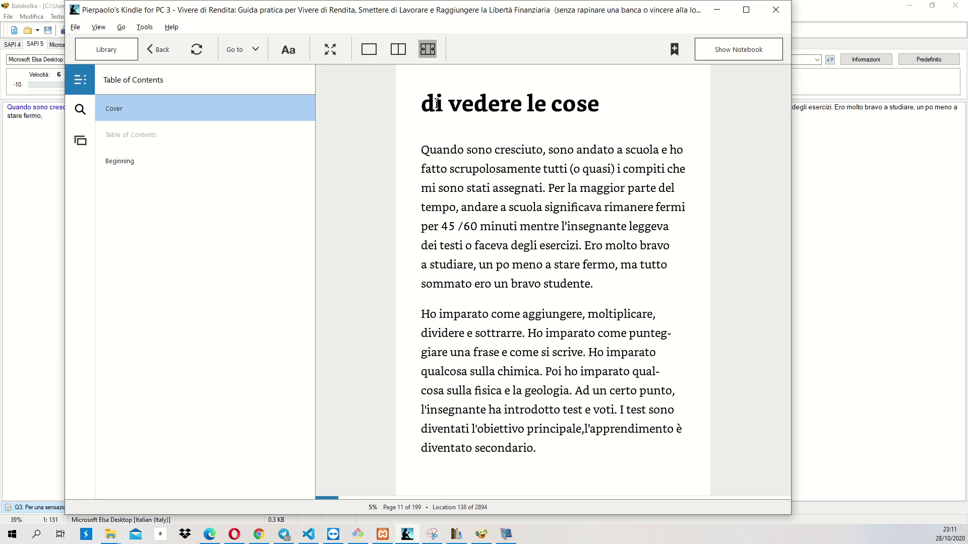
Bring Balabolka forward and replay the passage with Elsa at speed 6.
{"action": "left_click", "coordinate": [14, 164]}
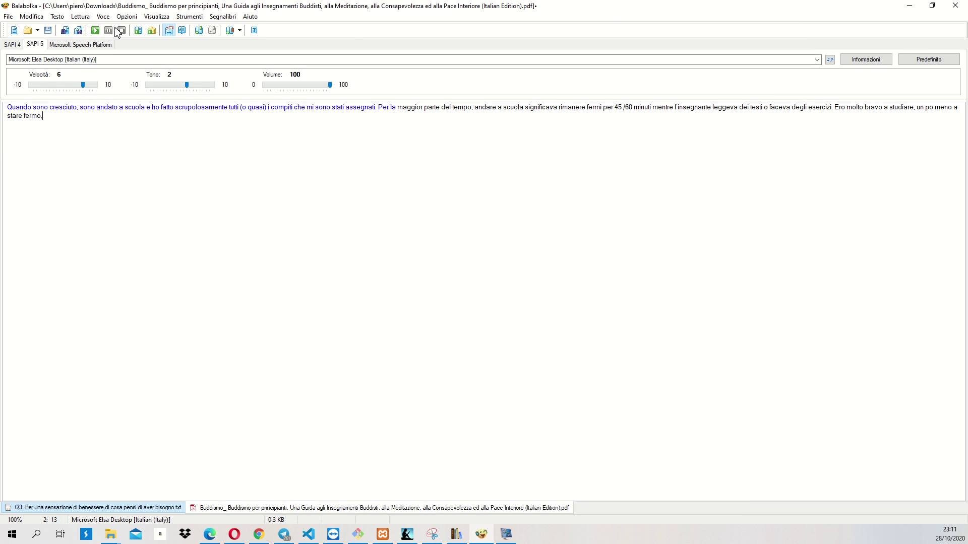
{"action": "left_click", "coordinate": [96, 30]}
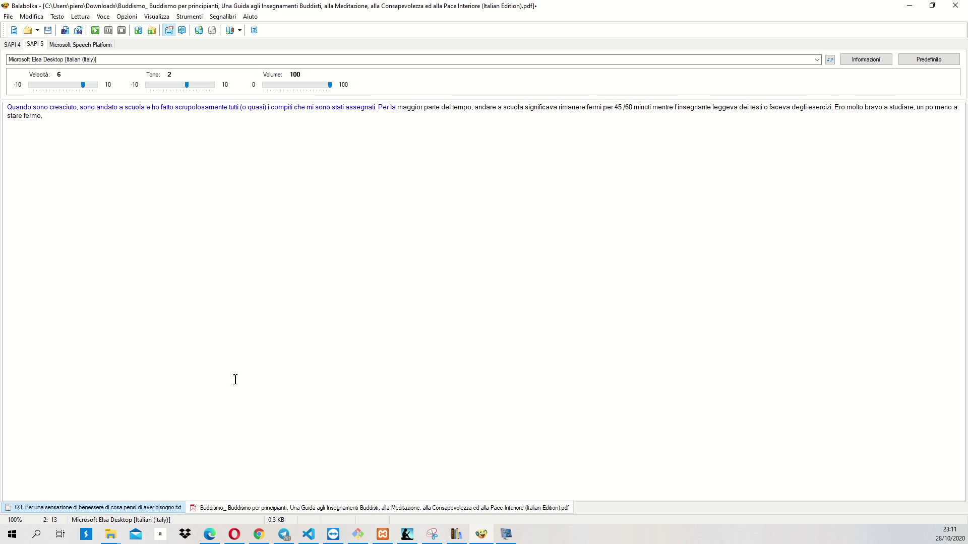